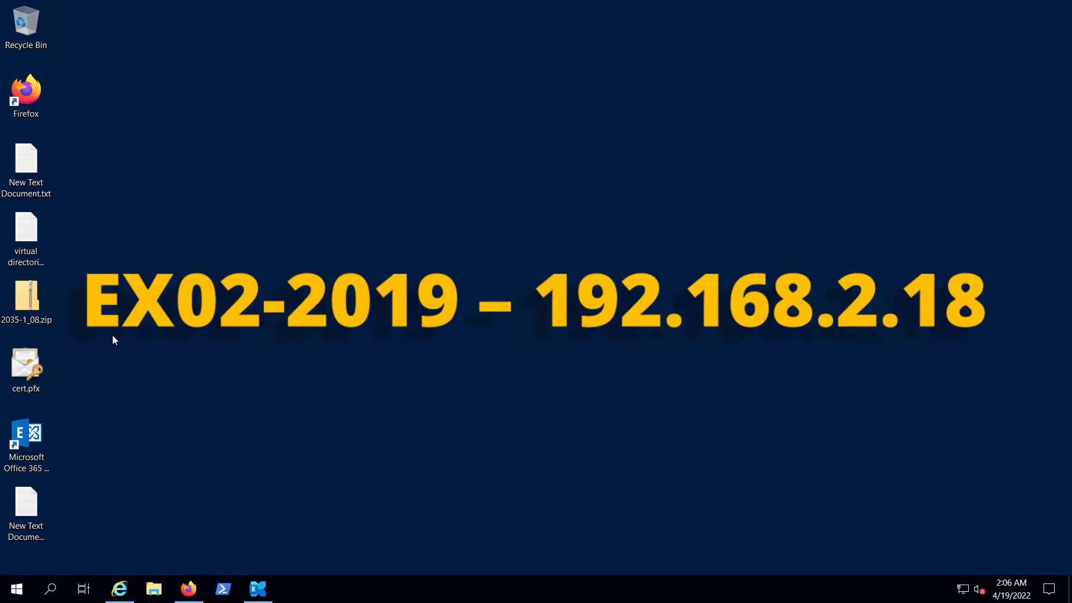
Step: Review the DAG members and check copy health with Get-MailboxDatabaseCopyStatus * in the shell
{"action": "left_click", "coordinate": [119, 589]}
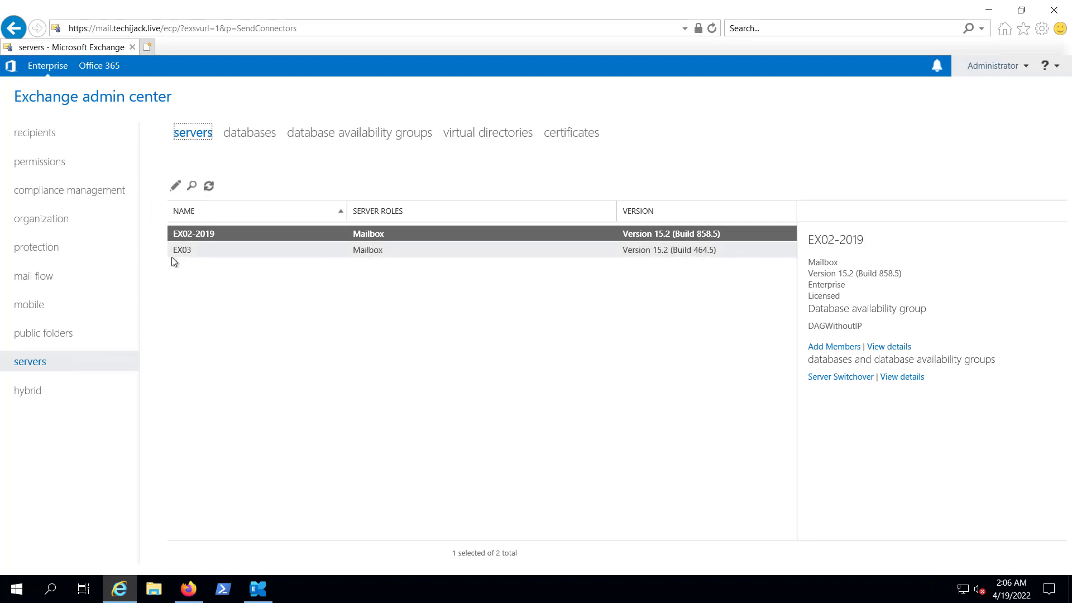
{"action": "left_click", "coordinate": [324, 138]}
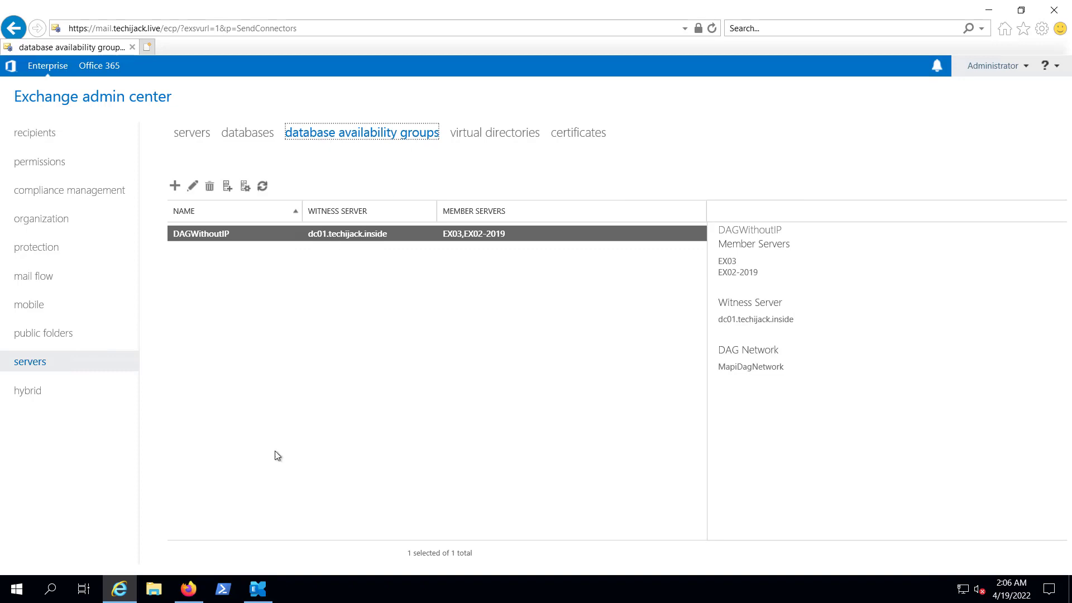
{"action": "left_click", "coordinate": [265, 589]}
{"action": "type", "text": "Get-MailboxDatabaseCopyStatus *"}
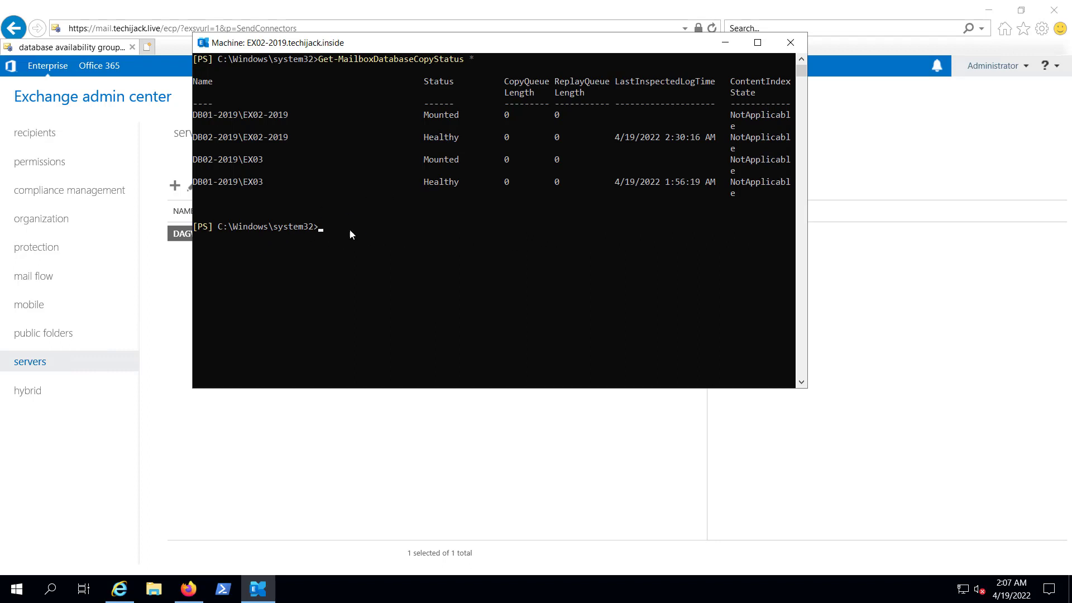
Step: Inspect DB01-2019's copies, noting the passive healthy copy on EX03
{"action": "left_click", "coordinate": [725, 43]}
{"action": "left_click", "coordinate": [238, 134]}
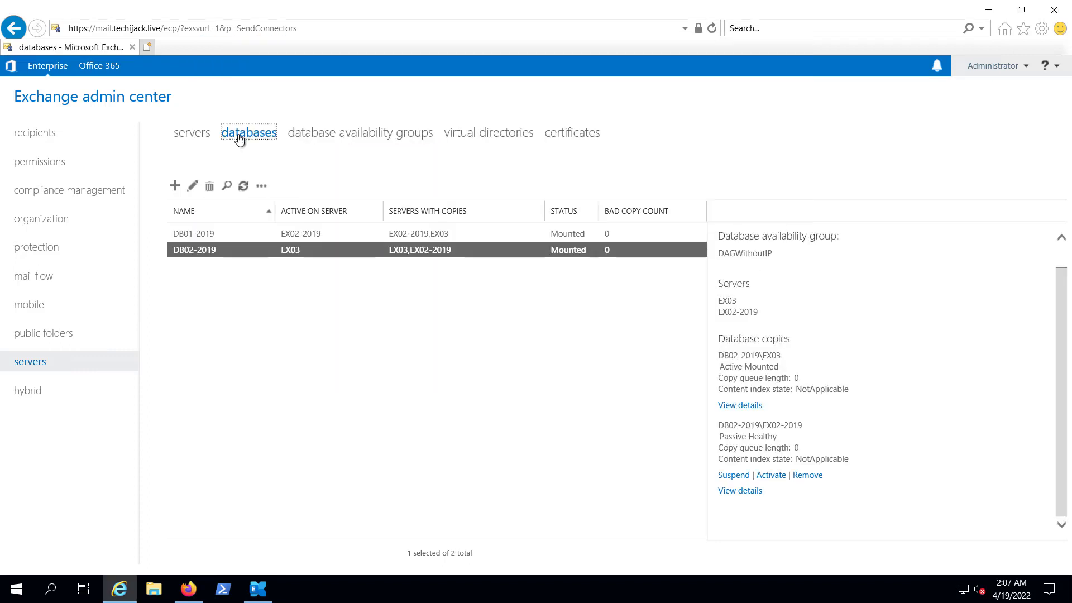
{"action": "left_click", "coordinate": [179, 235]}
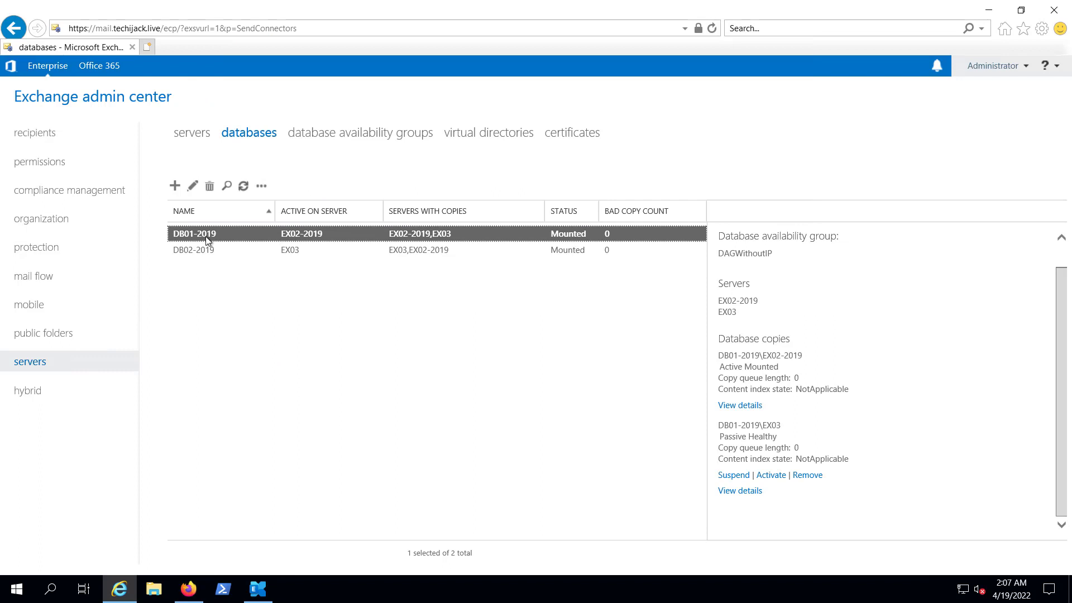
{"action": "left_click_drag", "start_coordinate": [720, 437], "coordinate": [864, 424]}
{"action": "left_click", "coordinate": [834, 435]}
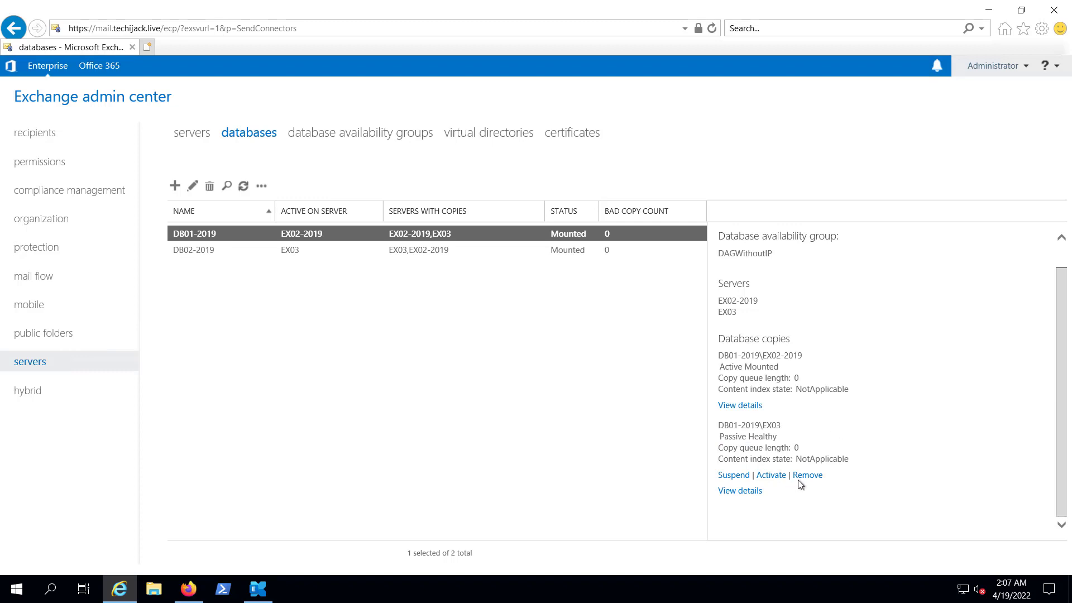
Step: Try deleting DAGWithoutIP and dismiss the error that it still has two member servers
{"action": "left_click", "coordinate": [340, 137]}
{"action": "left_click", "coordinate": [210, 186]}
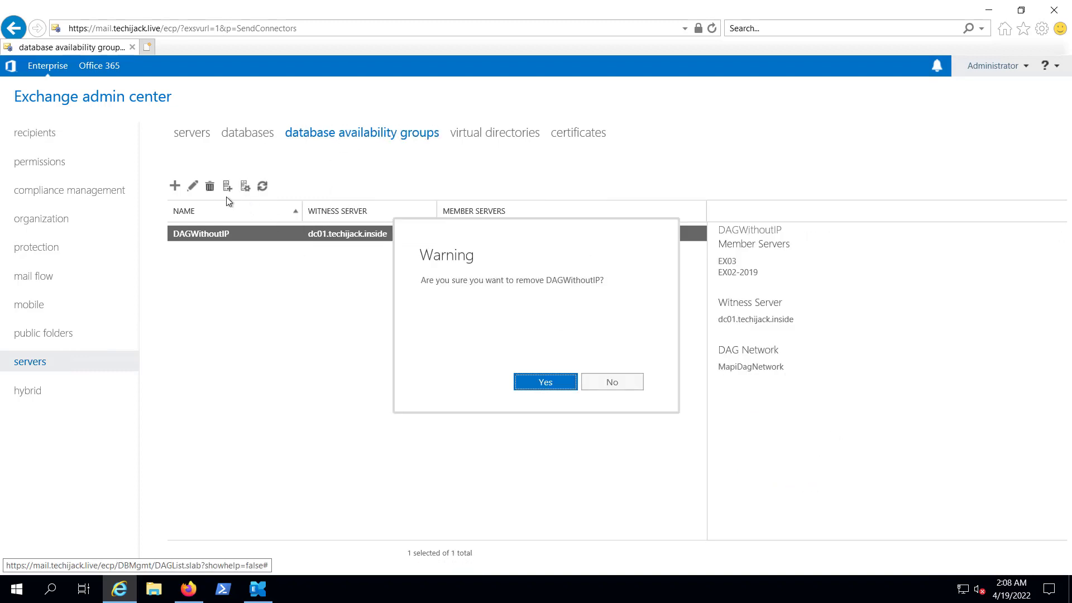
{"action": "left_click", "coordinate": [520, 386]}
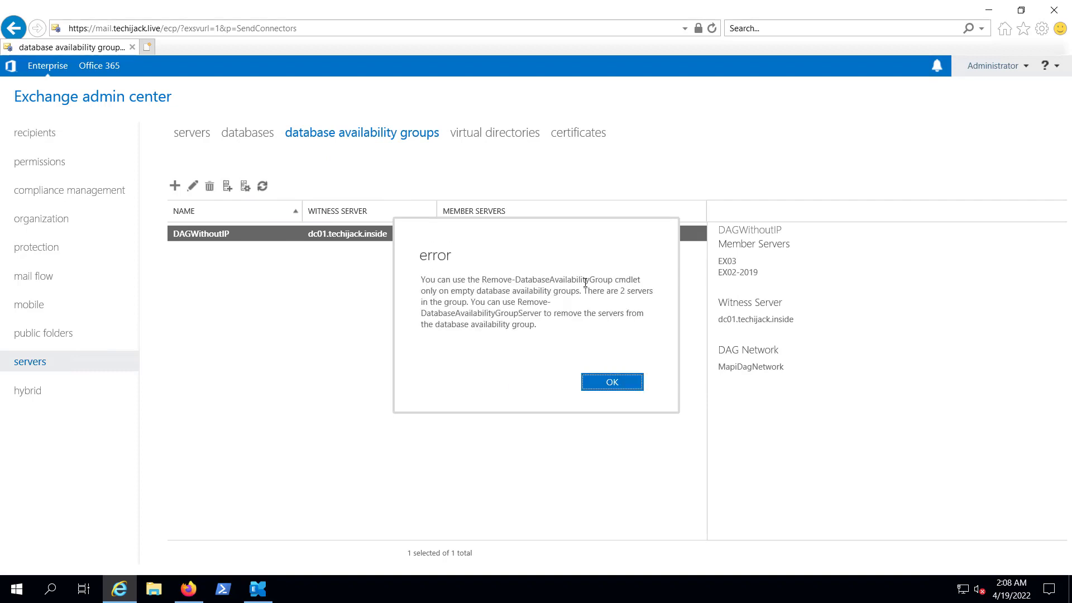
{"action": "left_click_drag", "start_coordinate": [583, 291], "coordinate": [622, 300]}
{"action": "key", "text": "Return"}
Step: Remove the passive copies: DB01-2019 on EX03 and DB02-2019 on EX02-2019
{"action": "left_click", "coordinate": [249, 134]}
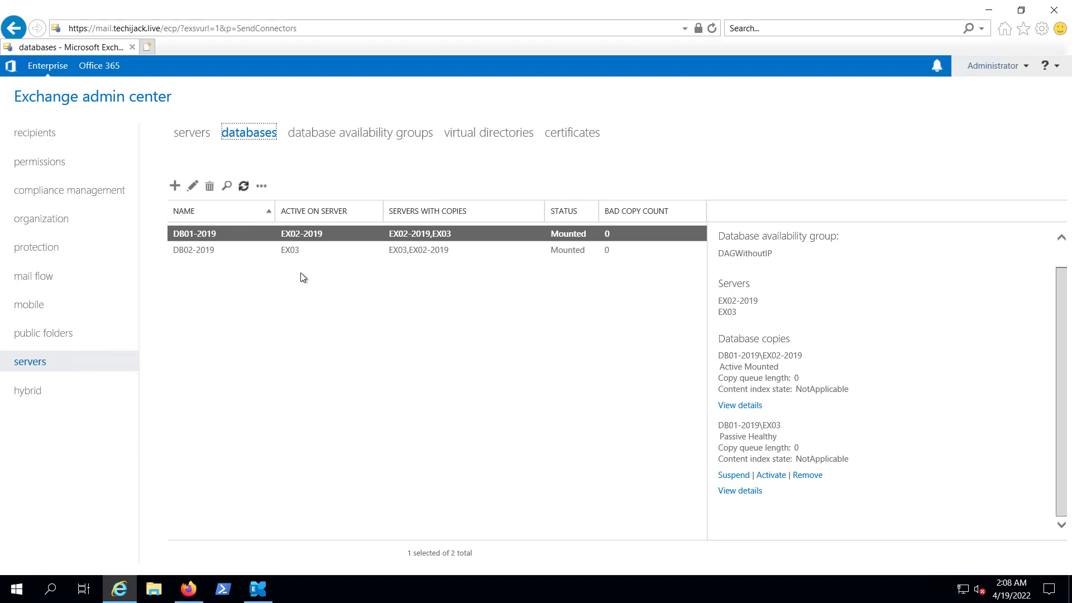
{"action": "left_click", "coordinate": [811, 476]}
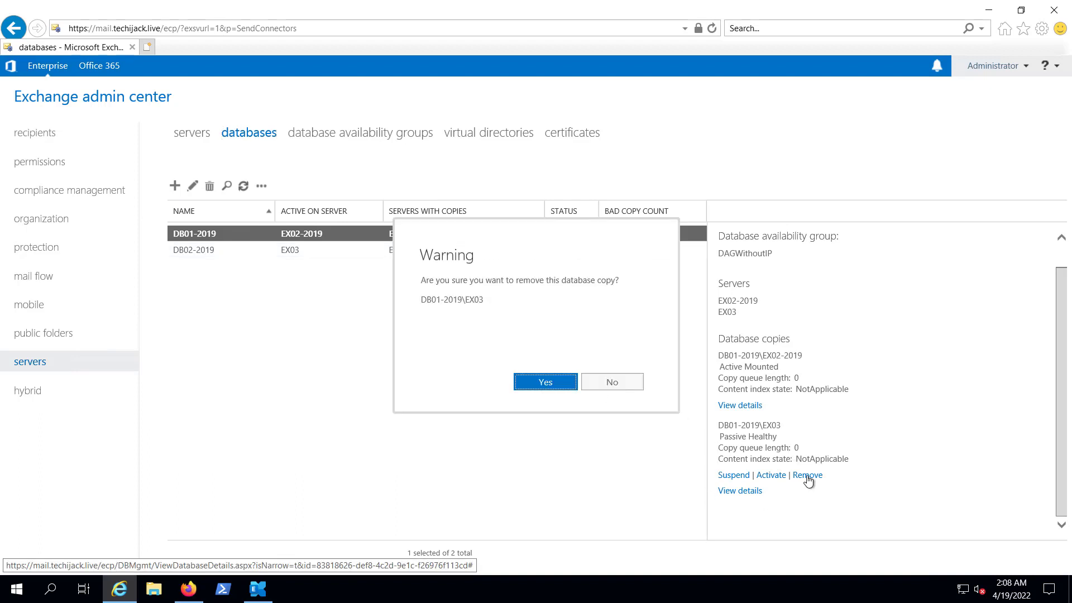
{"action": "left_click", "coordinate": [541, 382]}
{"action": "left_click", "coordinate": [619, 384]}
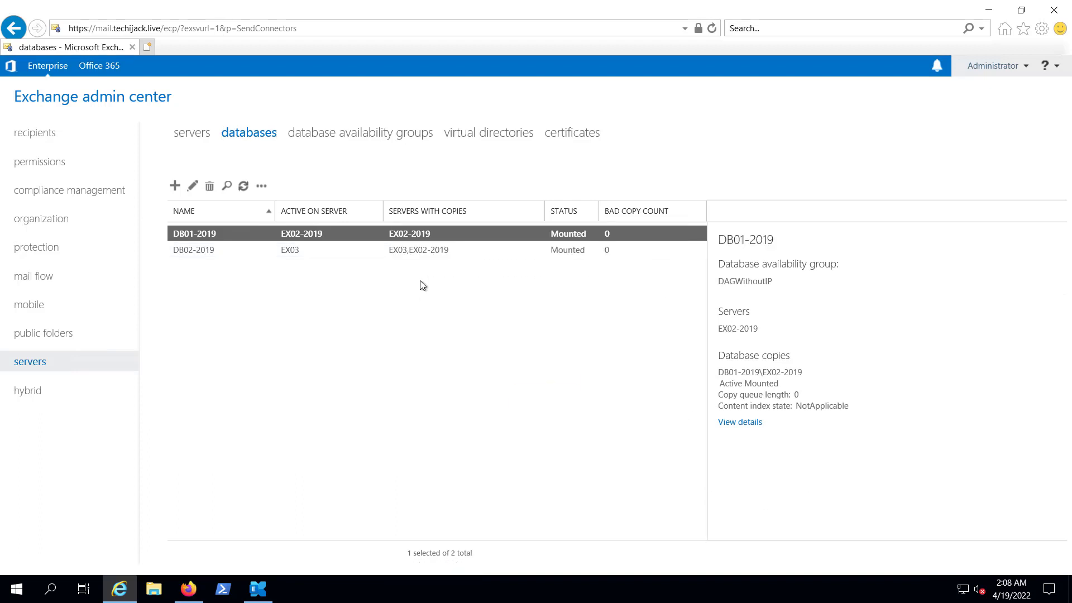
{"action": "left_click", "coordinate": [190, 250]}
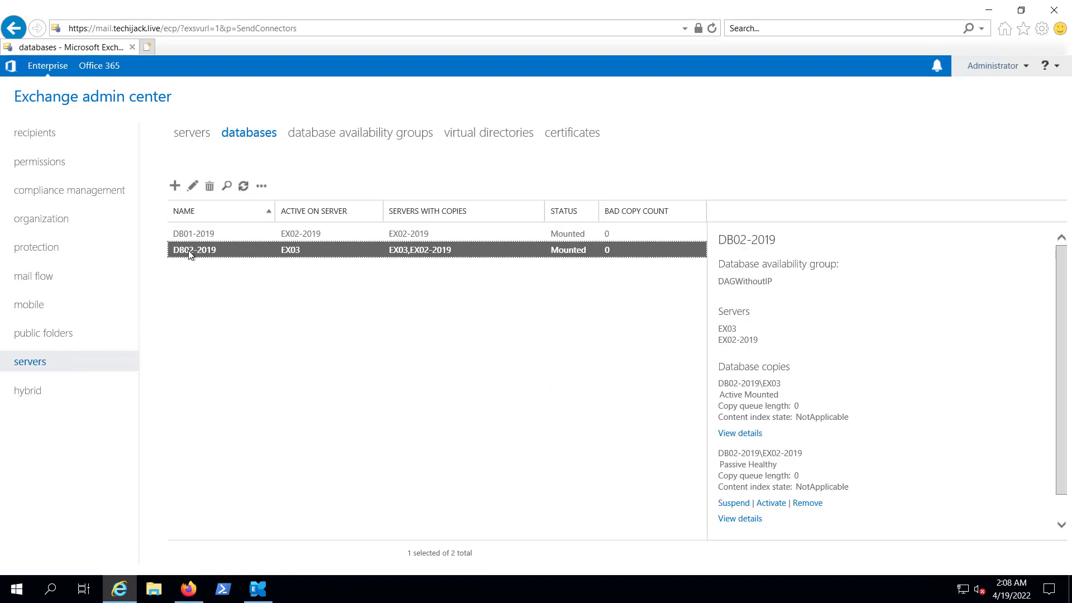
{"action": "left_click", "coordinate": [804, 504]}
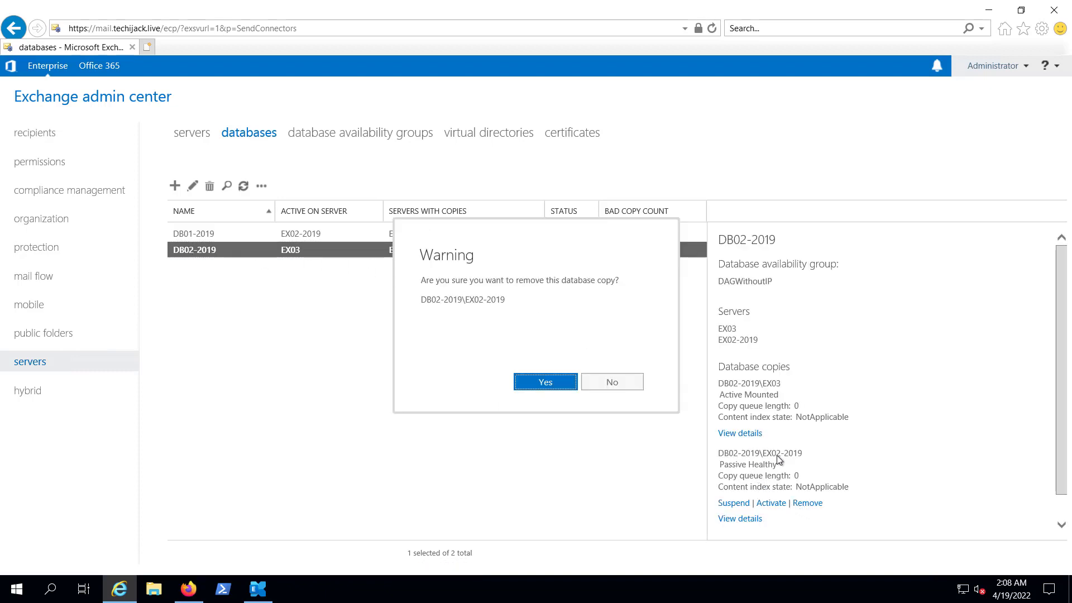
{"action": "left_click", "coordinate": [537, 387]}
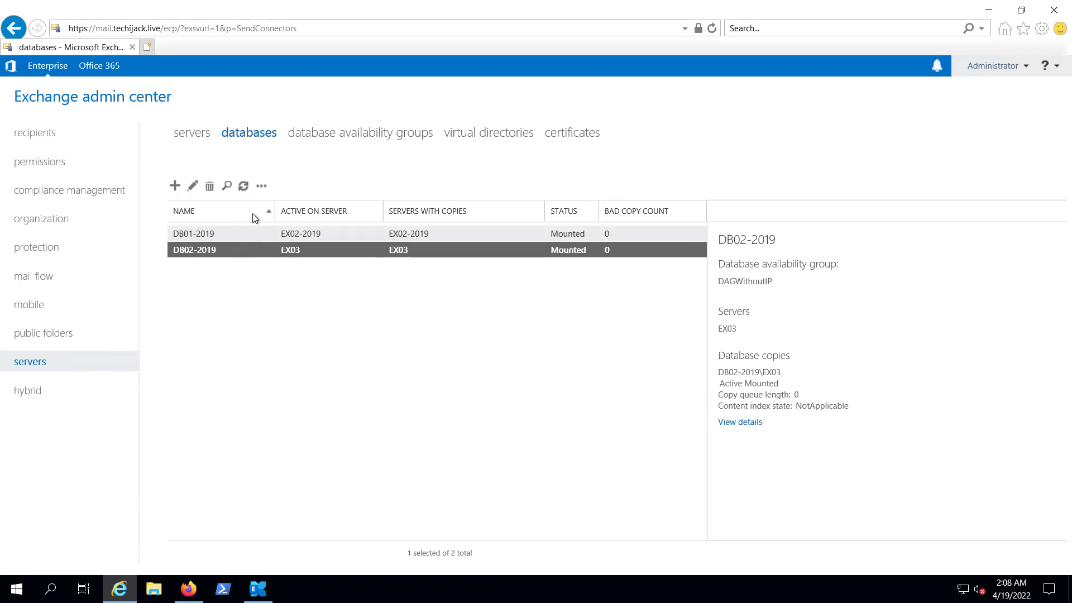
Step: Remove EX02-2019 and EX03 from DAGWithoutIP's membership, save, then delete the DAG
{"action": "left_click", "coordinate": [331, 139]}
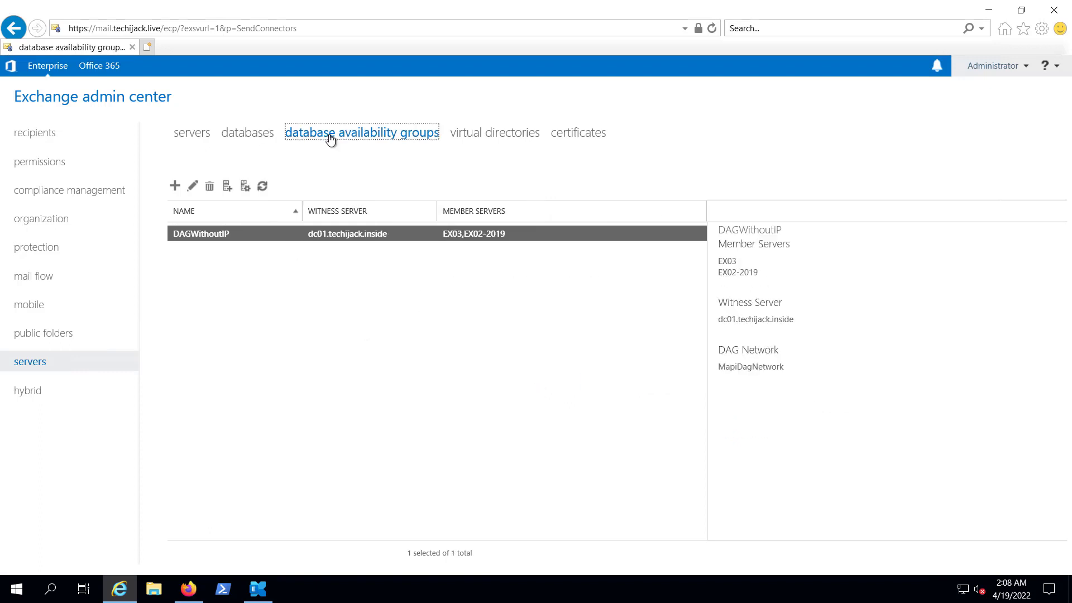
{"action": "left_click", "coordinate": [244, 190]}
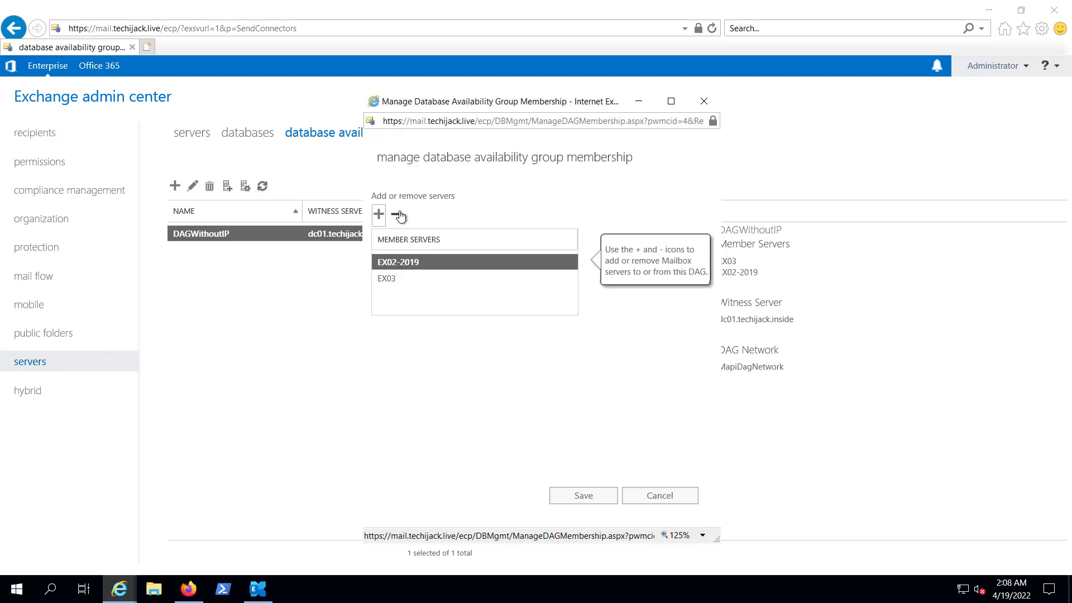
{"action": "left_click", "coordinate": [398, 215]}
{"action": "left_click", "coordinate": [398, 215]}
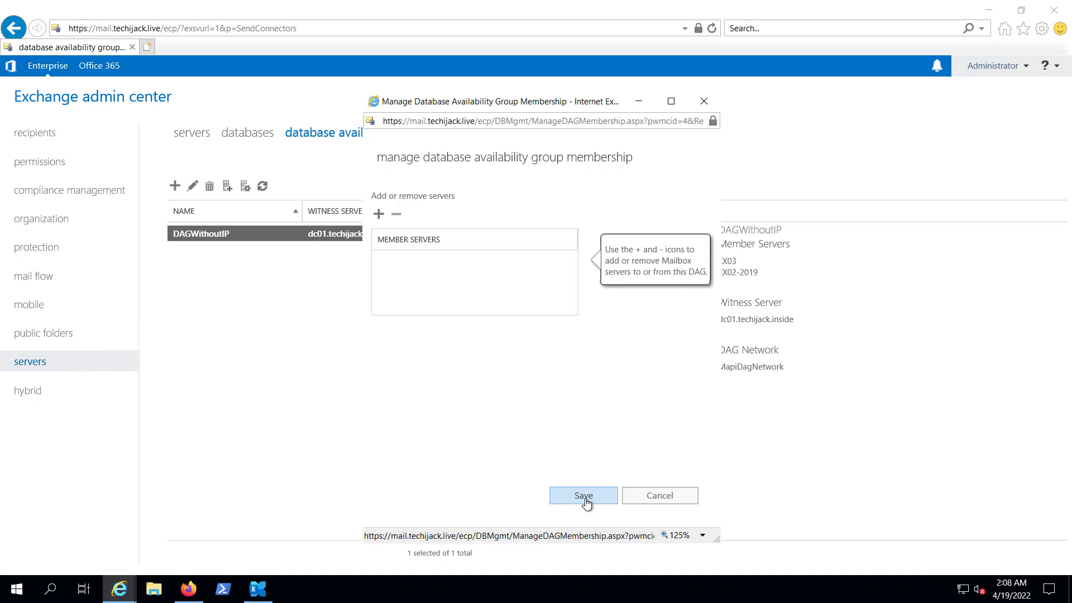
{"action": "left_click", "coordinate": [584, 497]}
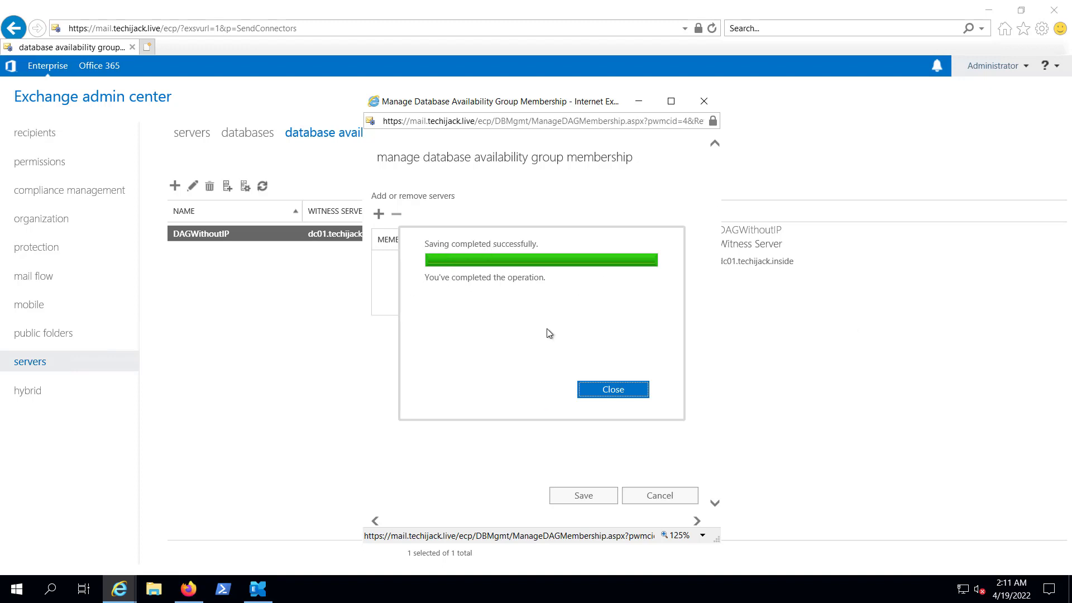
{"action": "left_click", "coordinate": [612, 391]}
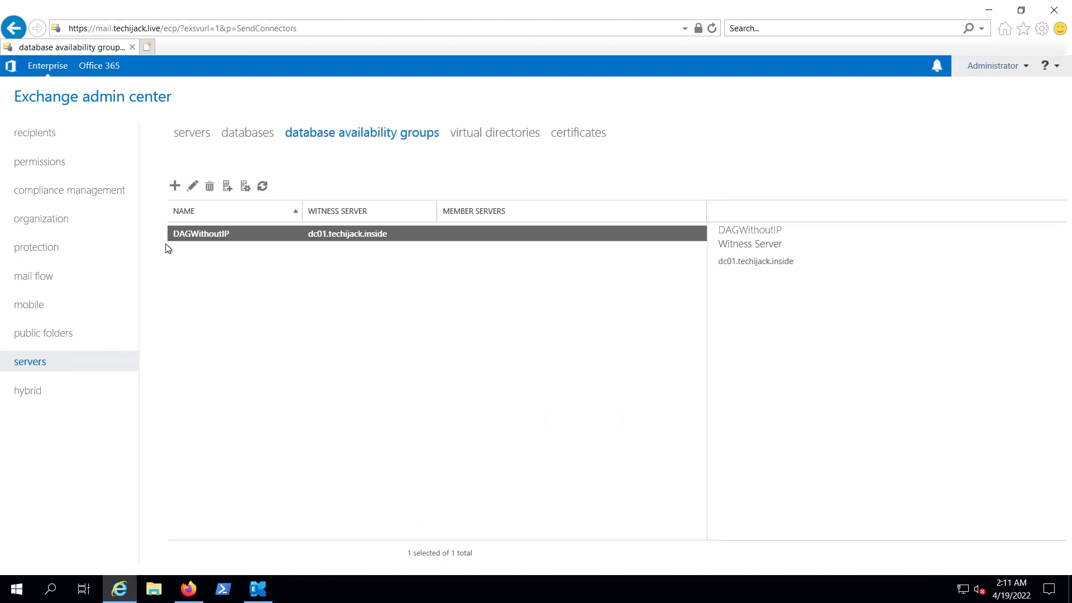
{"action": "left_click", "coordinate": [210, 190]}
{"action": "left_click", "coordinate": [540, 384]}
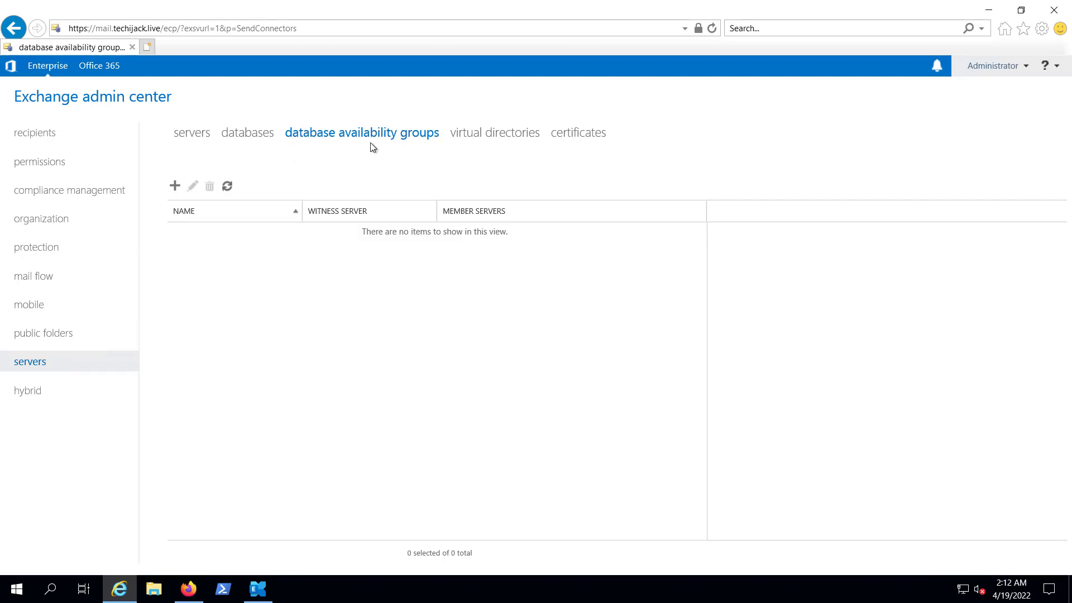
Step: Select EX03 among the servers and list arbitration mailboxes with Get-Mailbox -Arbitration
{"action": "left_click", "coordinate": [191, 133]}
{"action": "left_click", "coordinate": [184, 250]}
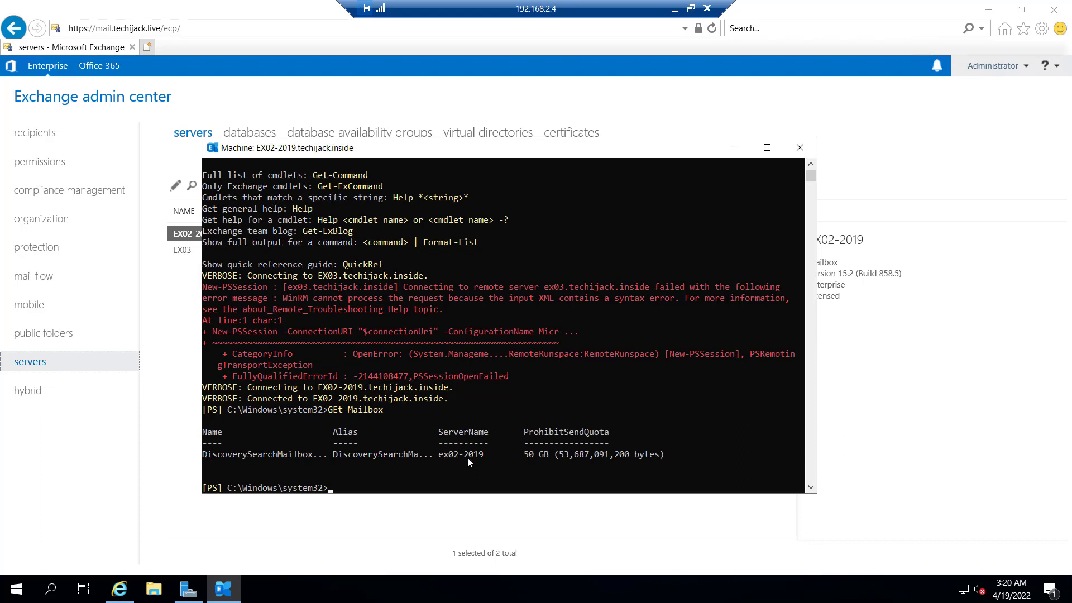
{"action": "type", "text": "Get-Mailbox -arbi"}
{"action": "key", "text": "Tab"}
{"action": "key", "text": "Return"}
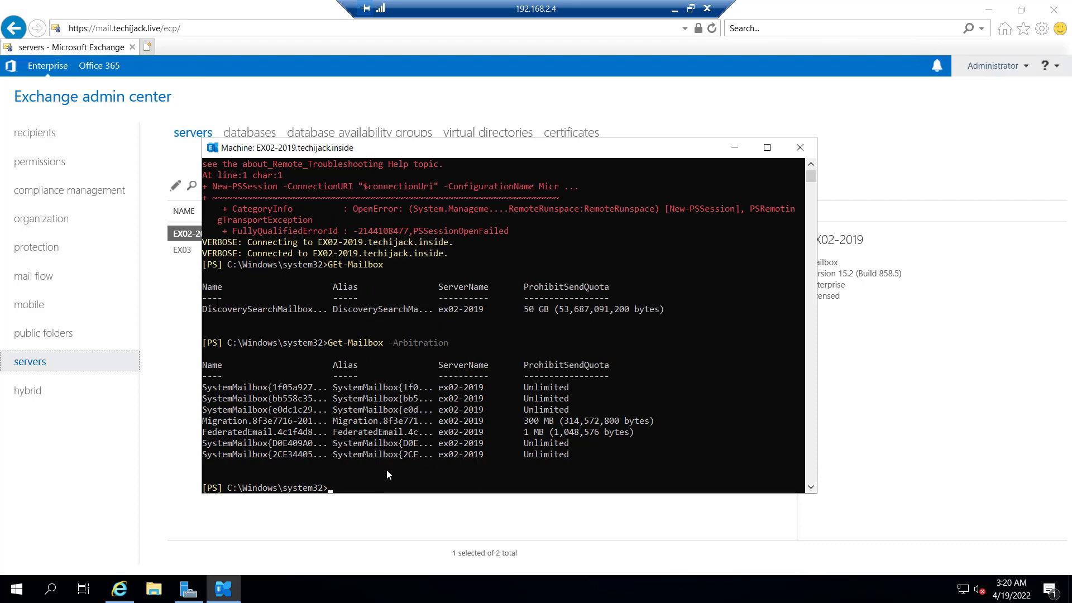
Step: List the audit-log mailboxes with Get-Mailbox -Auditlog
{"action": "key", "text": "Up"}
{"action": "key", "text": "BackSpace"}
{"action": "key", "text": "BackSpace"}
{"action": "key", "text": "BackSpace"}
{"action": "key", "text": "BackSpace"}
{"action": "key", "text": "BackSpace"}
{"action": "key", "text": "BackSpace"}
{"action": "key", "text": "BackSpace"}
{"action": "key", "text": "BackSpace"}
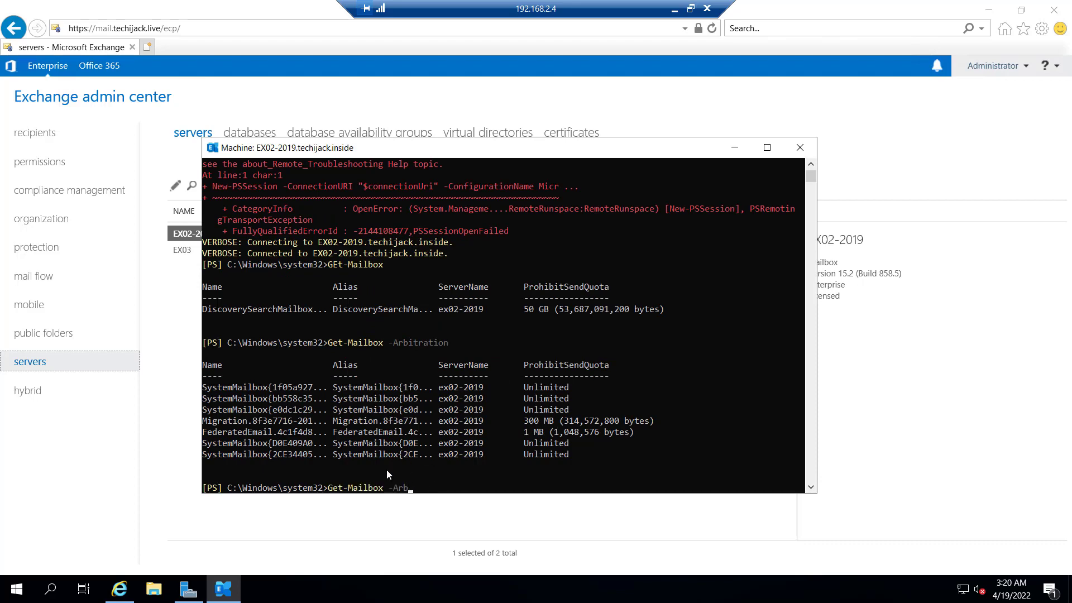
{"action": "key", "text": "BackSpace"}
{"action": "key", "text": "BackSpace"}
{"action": "type", "text": "uditlog"}
{"action": "key", "text": "Return"}
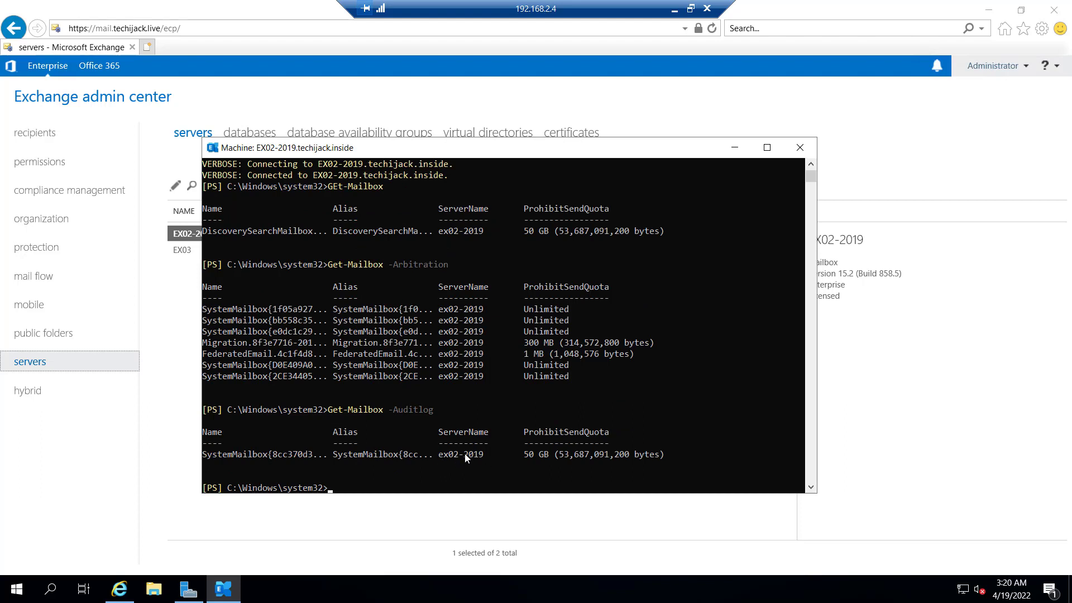
Step: Dismount the DB02-2019 mailbox database from the databases list
{"action": "left_click", "coordinate": [734, 151]}
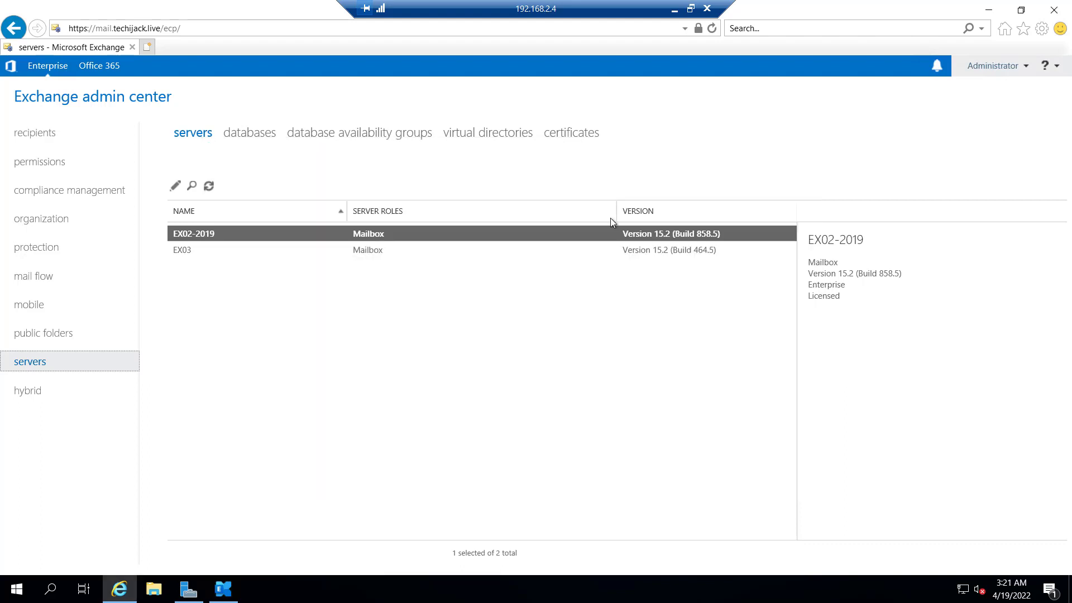
{"action": "left_click", "coordinate": [249, 132]}
{"action": "left_click", "coordinate": [211, 252]}
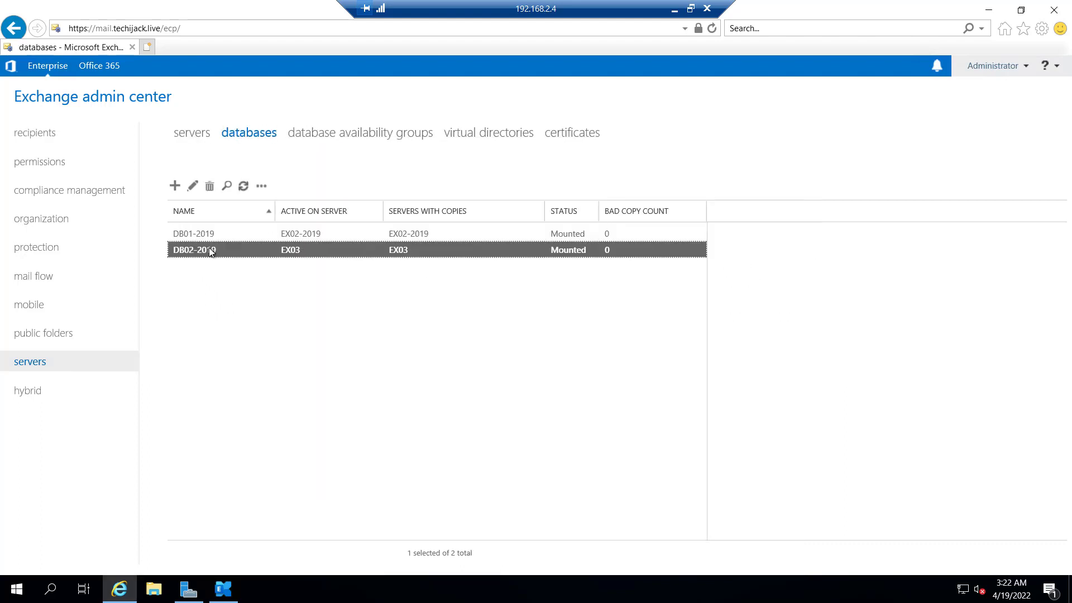
{"action": "left_click", "coordinate": [262, 186]}
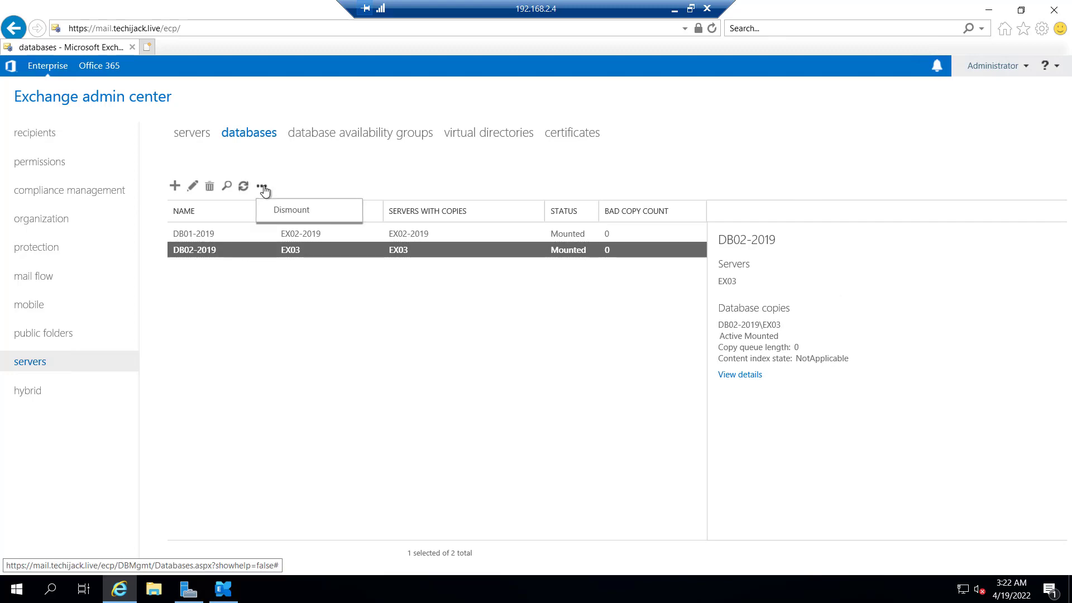
{"action": "left_click", "coordinate": [280, 214]}
{"action": "left_click", "coordinate": [534, 385]}
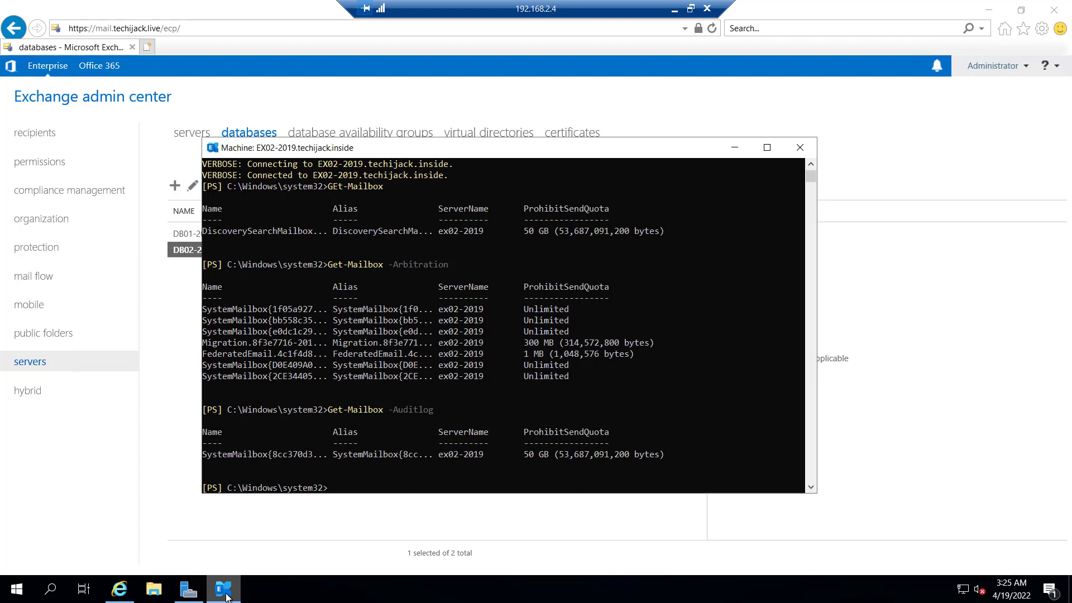
Step: Delete DB02-2019 with Remove-MailboxDatabase, confirming with Y
{"action": "right_click", "coordinate": [338, 488]}
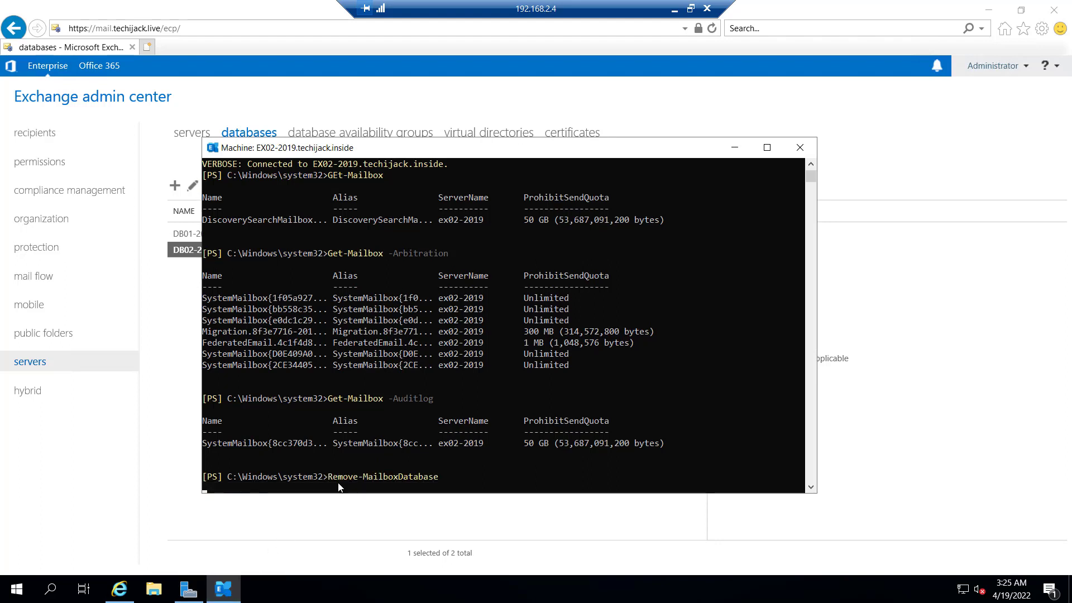
{"action": "key", "text": "Return"}
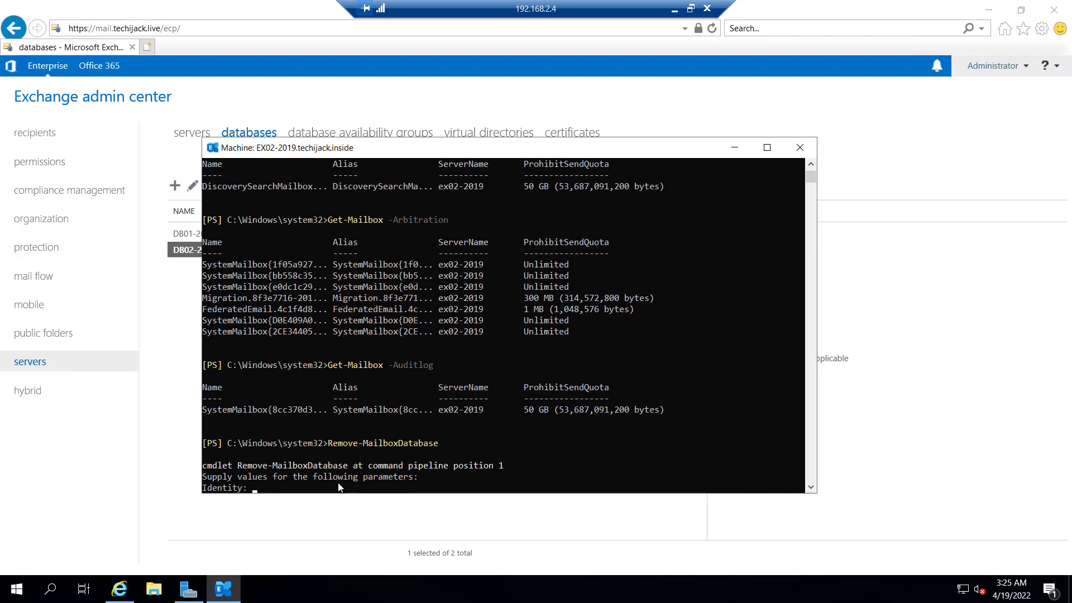
{"action": "type", "text": "DB02-2019"}
{"action": "key", "text": "Return"}
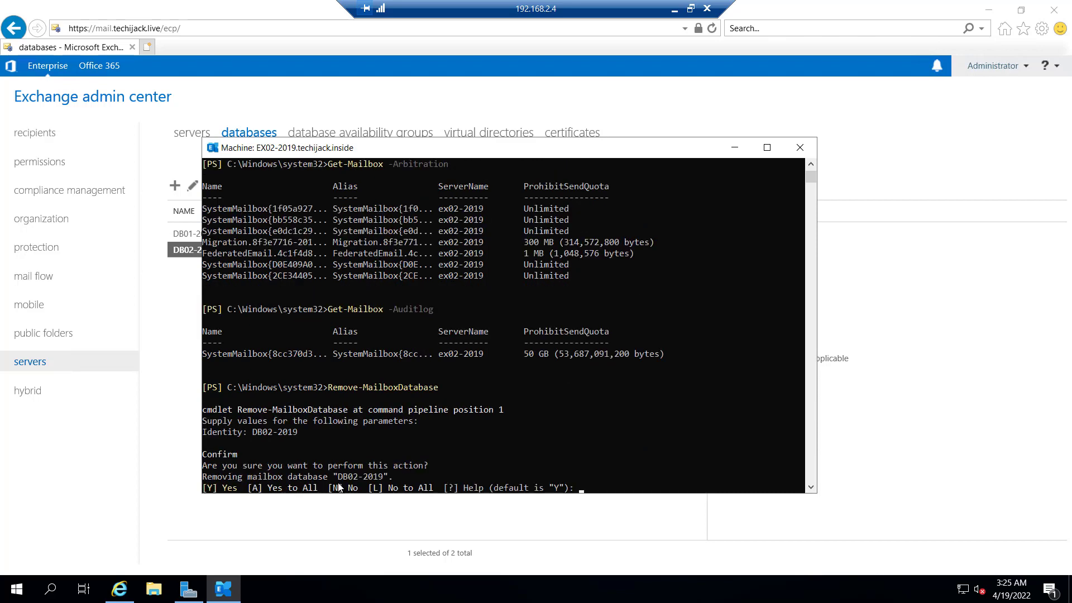
{"action": "type", "text": "y"}
{"action": "key", "text": "Return"}
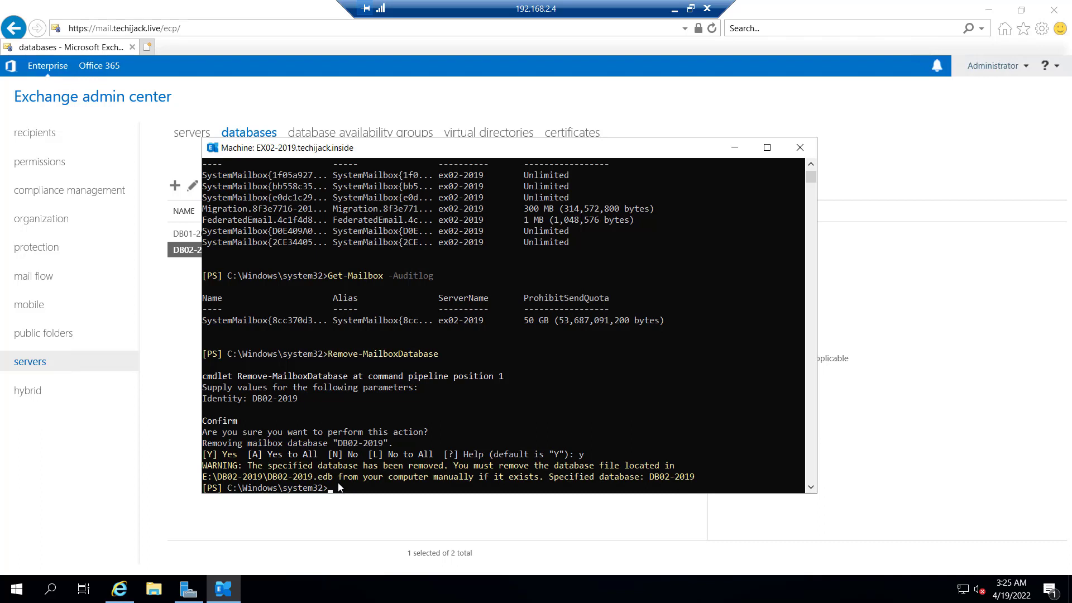
Step: Refresh the database list, close the admin center, and select Exchange Server 2019 Cumulative Update 3 in Programs and Features
{"action": "key", "text": "alt+Tab"}
{"action": "left_click", "coordinate": [243, 185]}
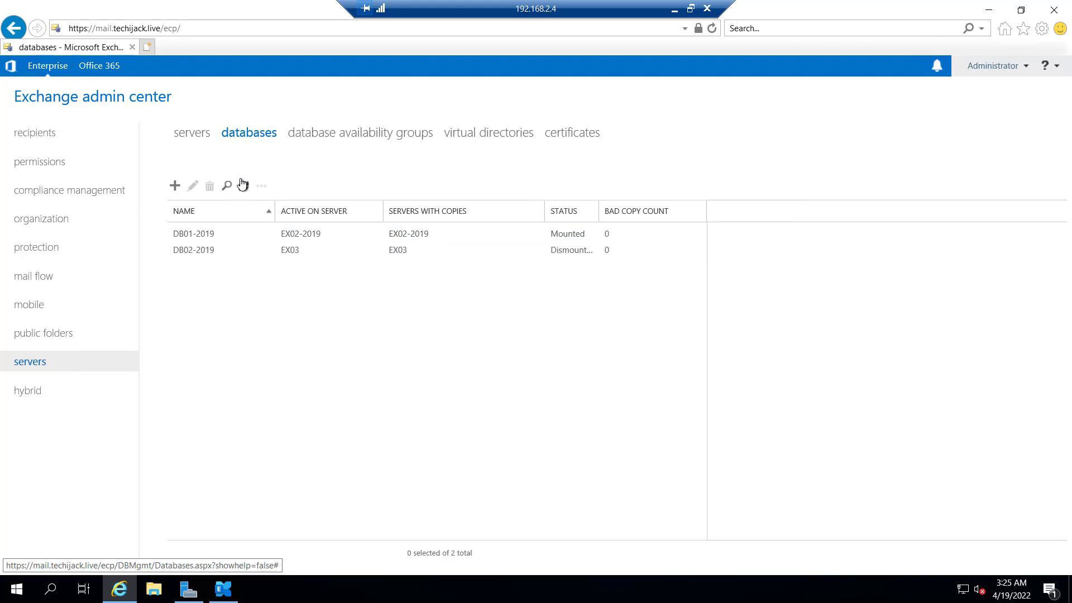
{"action": "left_click", "coordinate": [242, 185]}
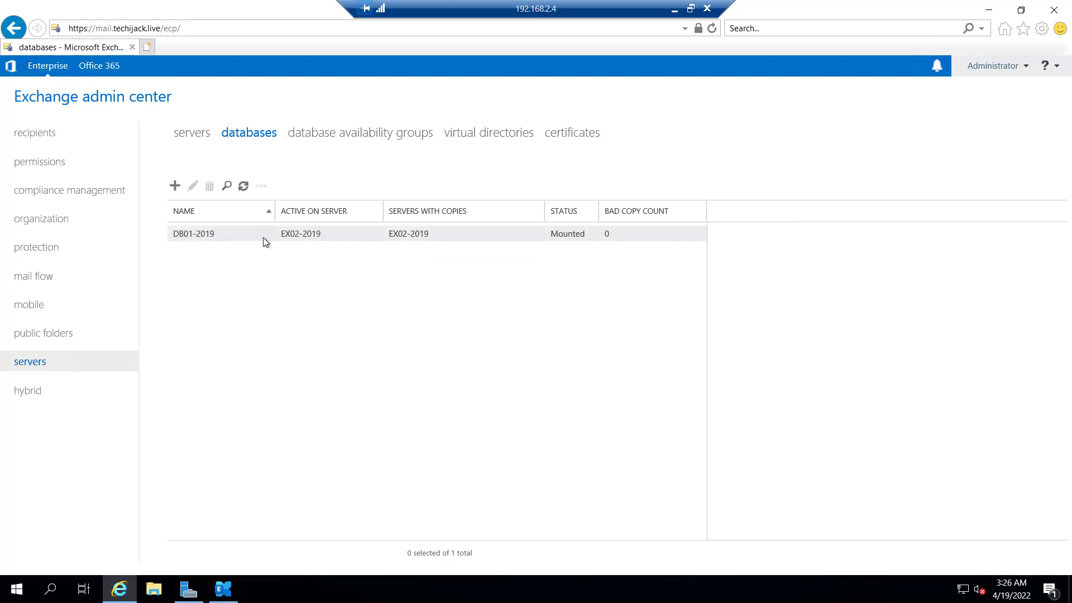
{"action": "key", "text": "alt+Tab"}
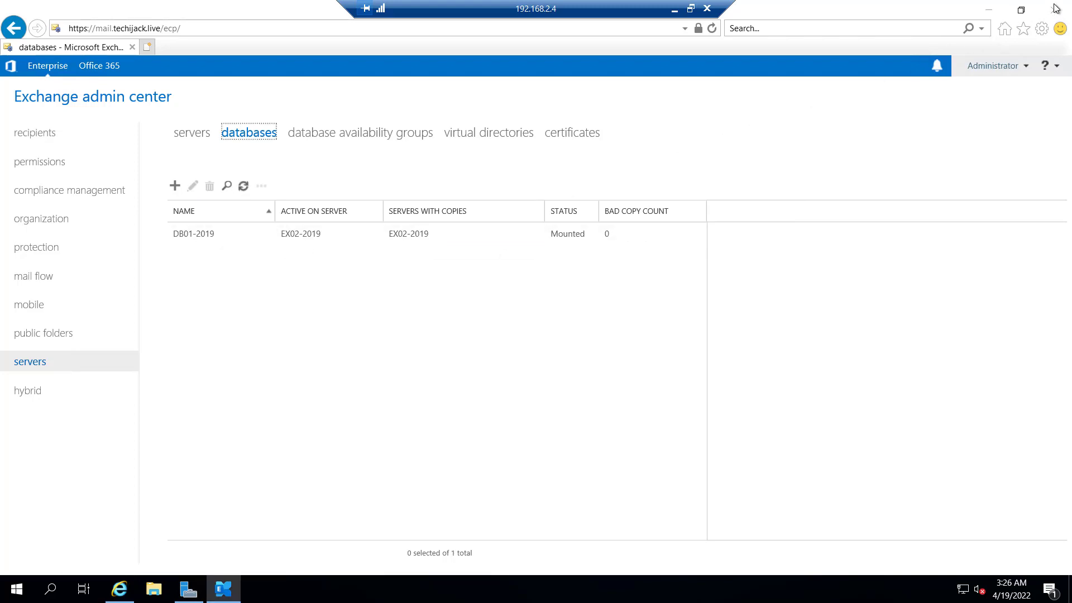
{"action": "left_click", "coordinate": [1054, 9]}
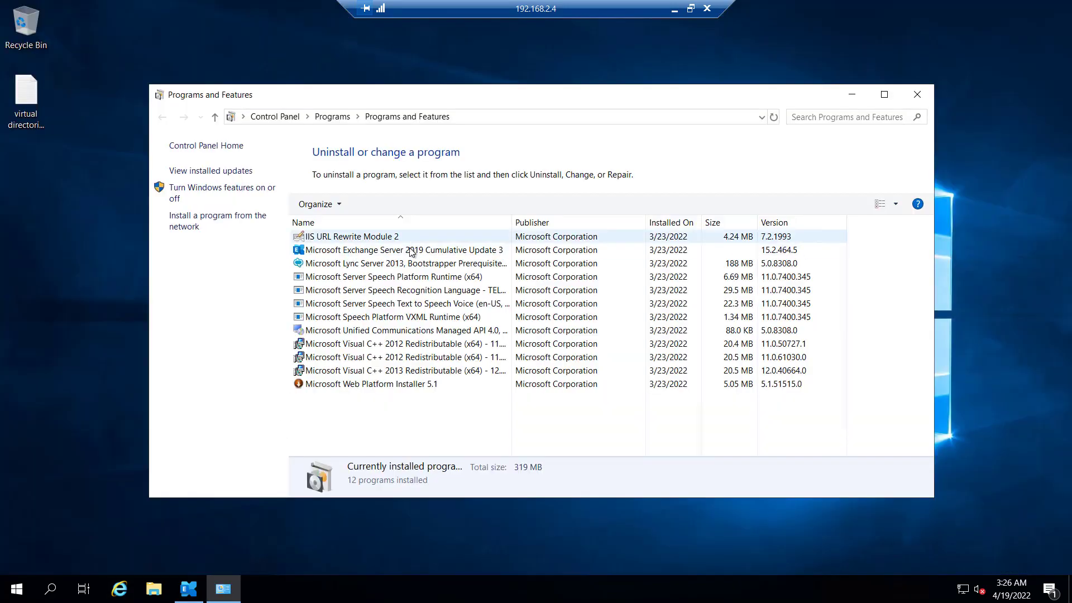
{"action": "left_click", "coordinate": [302, 253]}
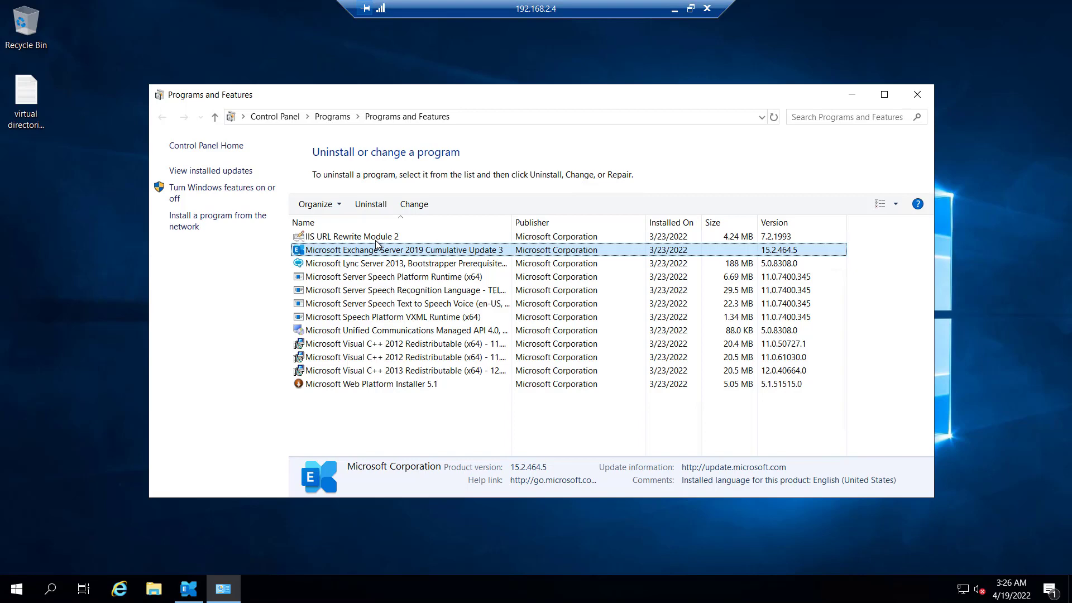
Step: Uninstall Exchange Server 2019 CU3, closing the blocking PowerShell process and rerunning readiness checks
{"action": "left_click", "coordinate": [371, 204]}
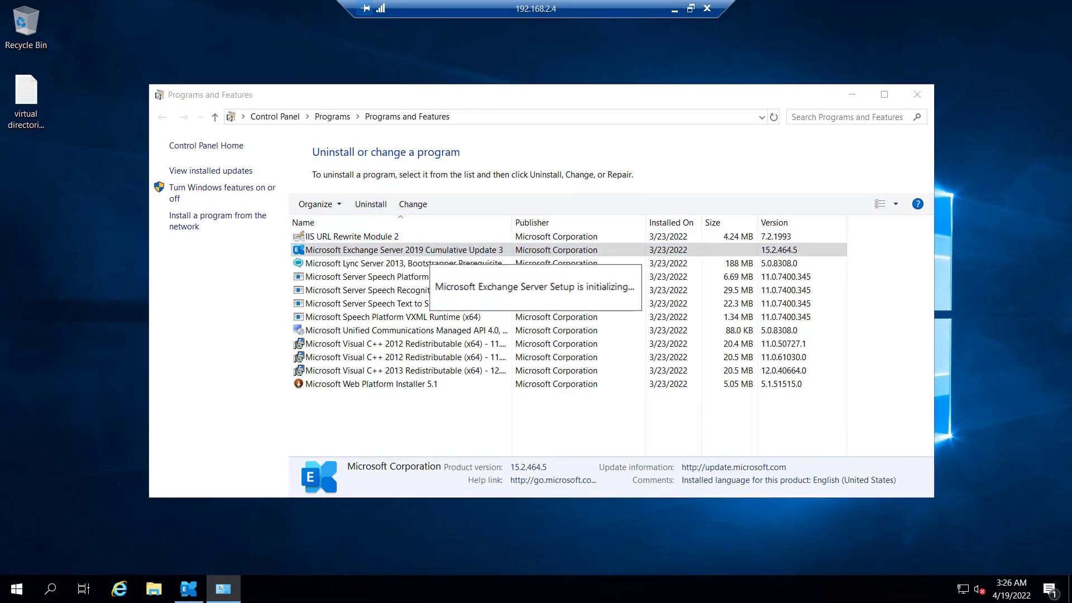
{"action": "left_click", "coordinate": [749, 495]}
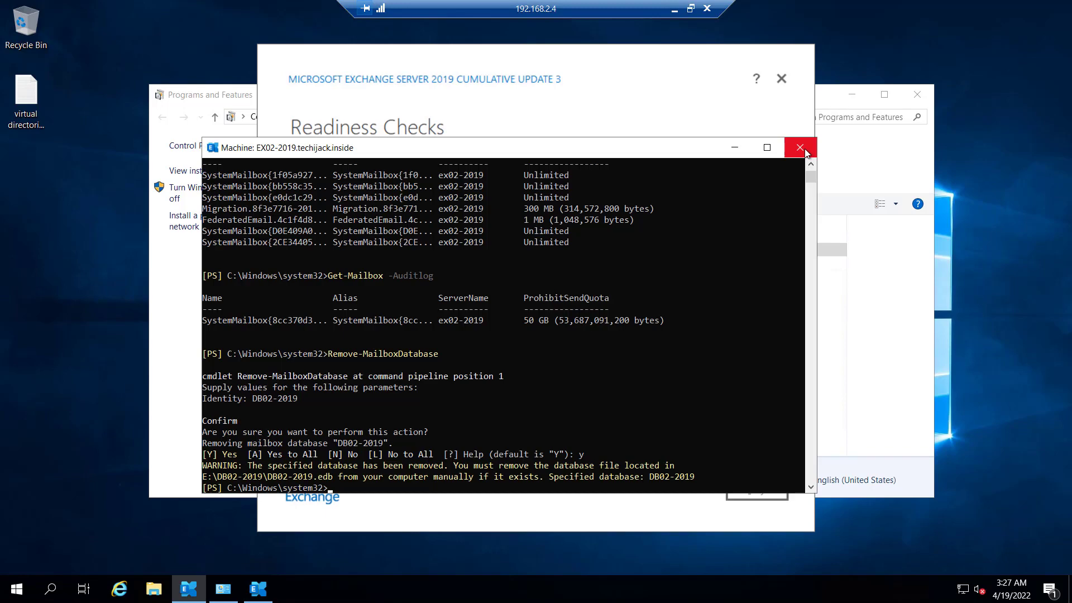
{"action": "left_click", "coordinate": [800, 147]}
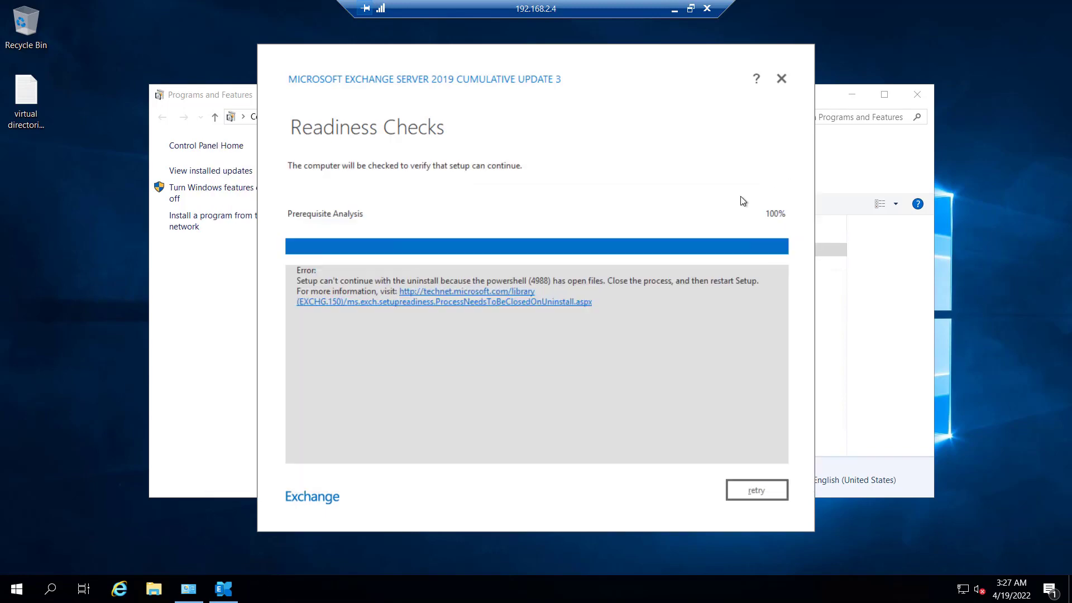
{"action": "left_click", "coordinate": [748, 490]}
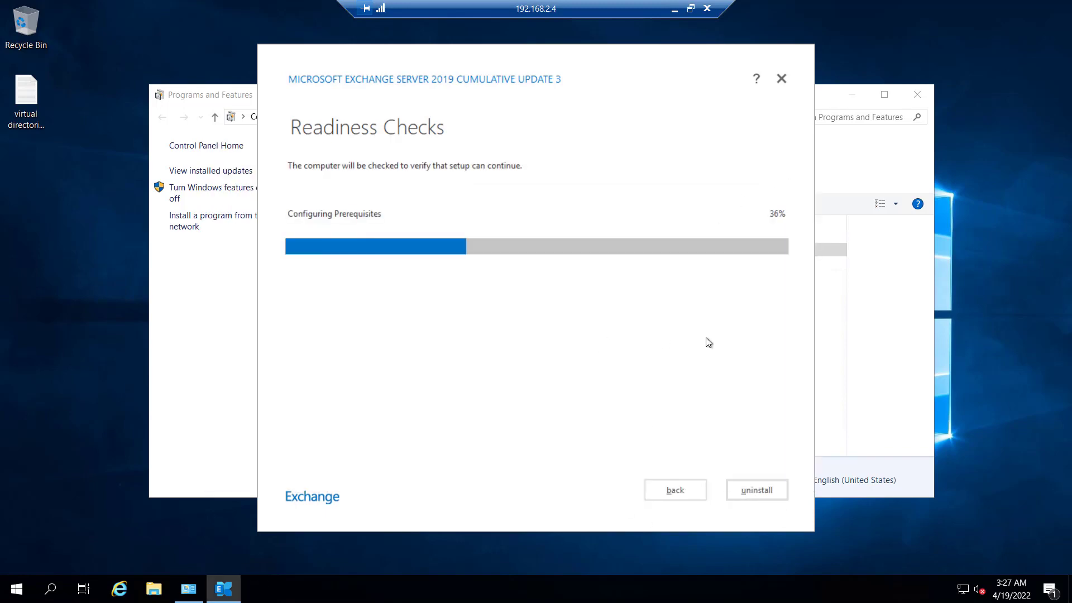
{"action": "left_click", "coordinate": [753, 494]}
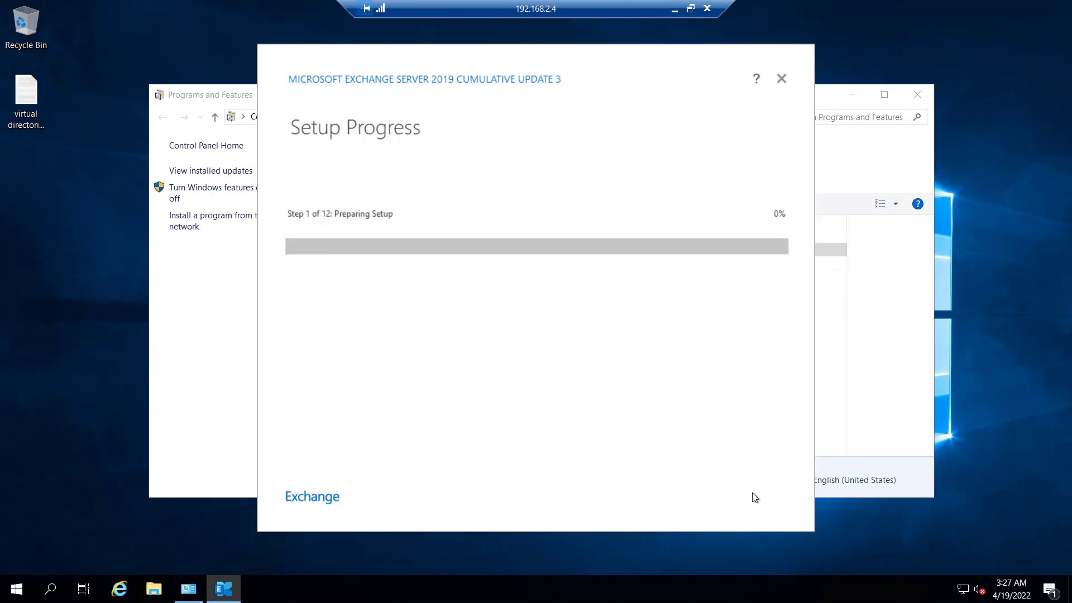